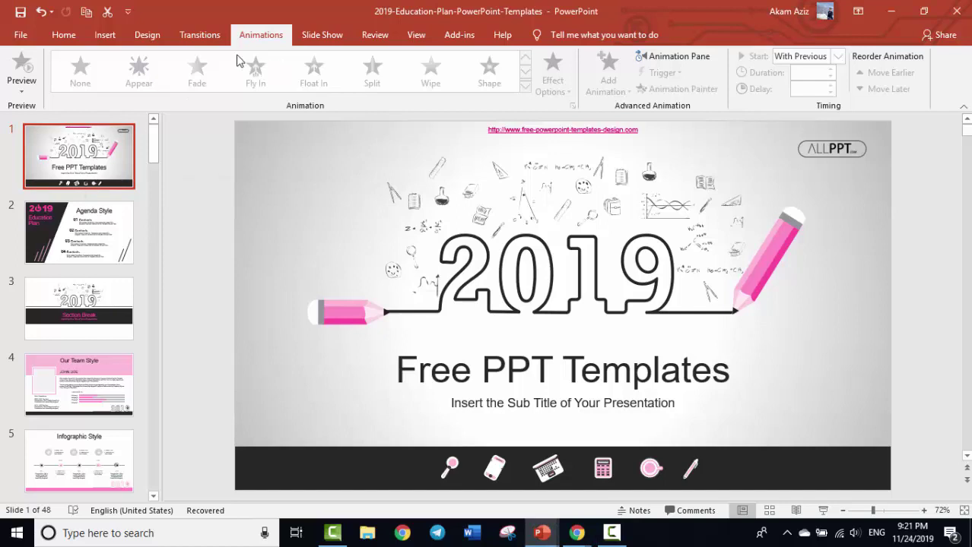
- Apply the Checkerboard transition to slide 1, giving it a 02.50-second duration
{"action": "left_click", "coordinate": [202, 38]}
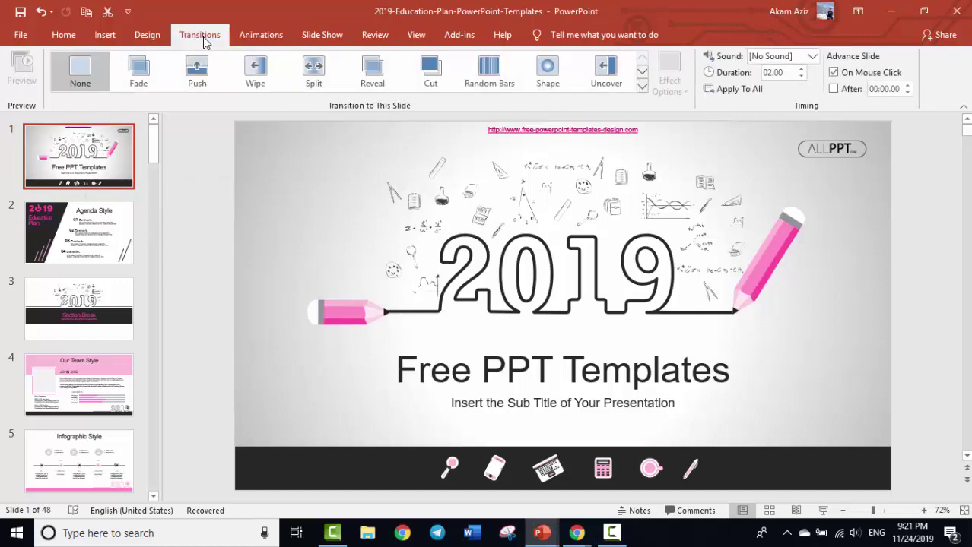
{"action": "left_click", "coordinate": [642, 89]}
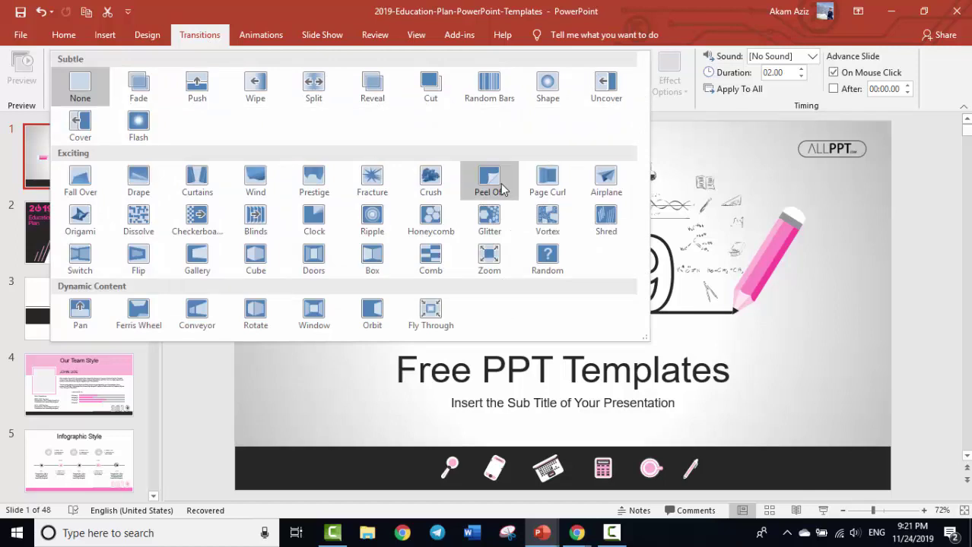
{"action": "left_click", "coordinate": [203, 224]}
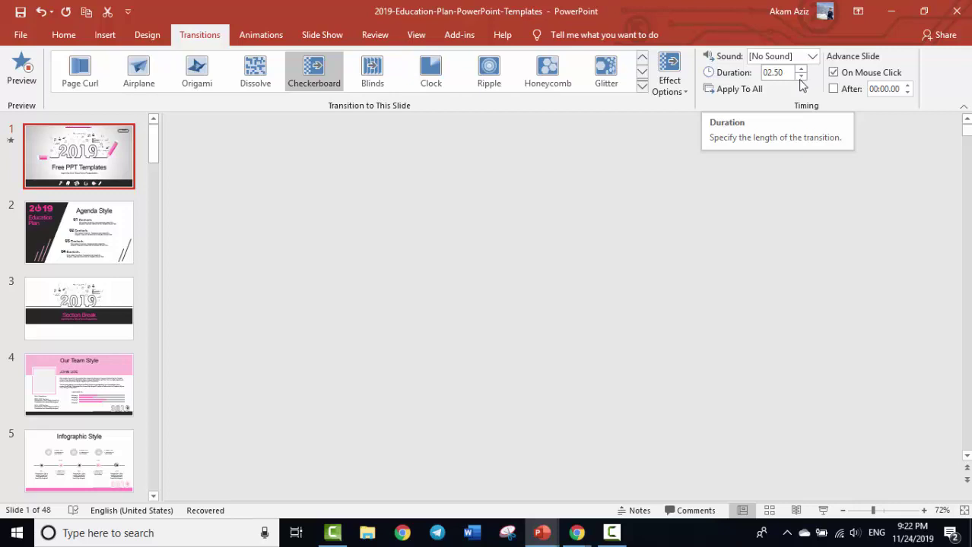
- Apply the Checkerboard transition to all slides with Apply To All
{"action": "left_click", "coordinate": [755, 92]}
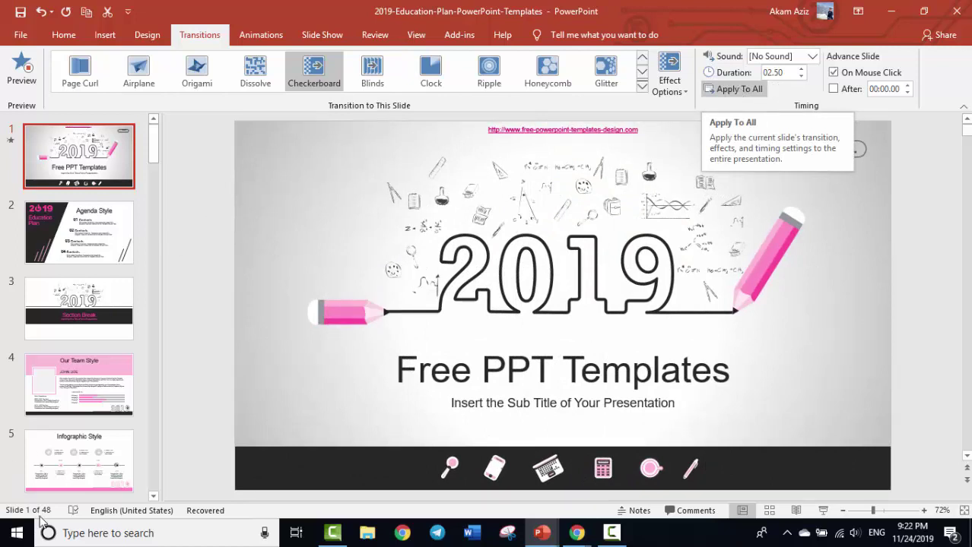
{"action": "left_click", "coordinate": [743, 93]}
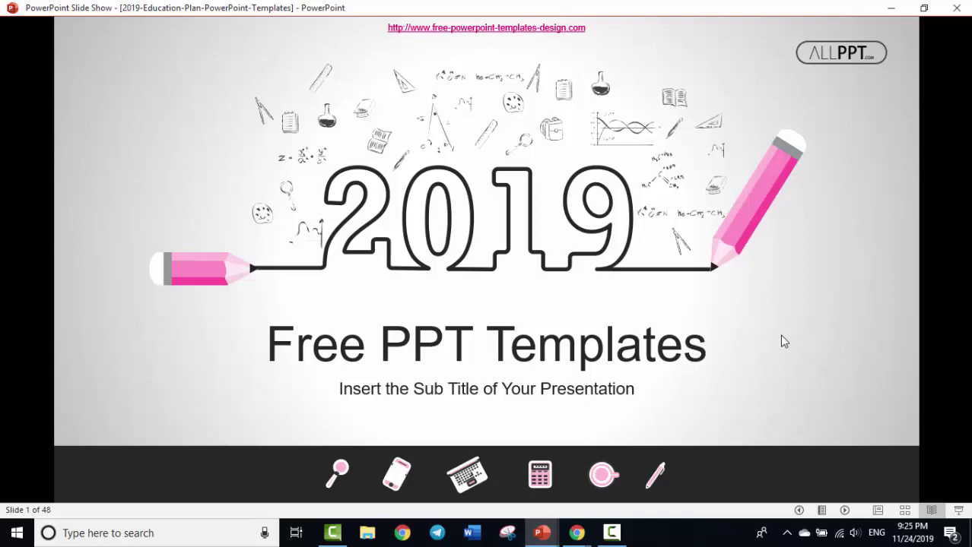
- Advance the slide show through slides 2–4, then end it with Esc
{"action": "left_click", "coordinate": [783, 342]}
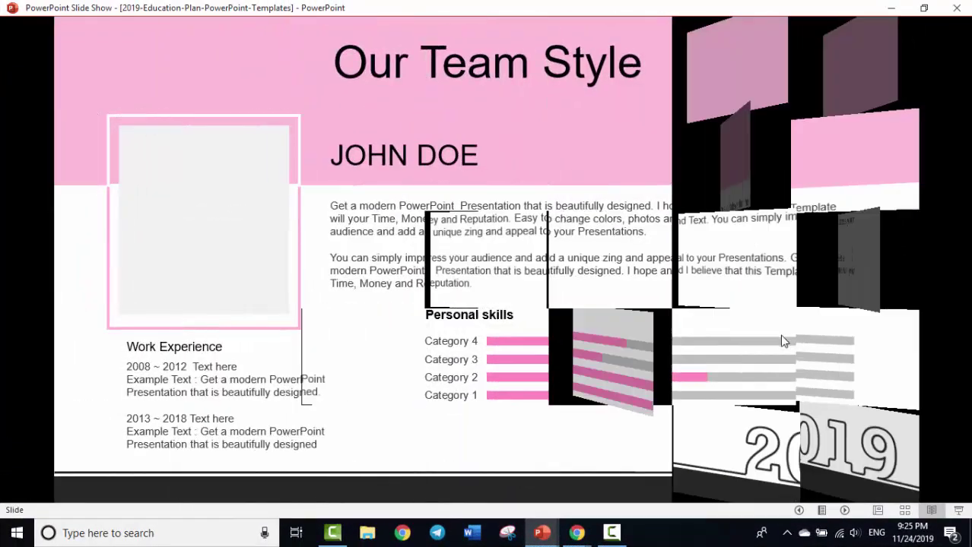
{"action": "key", "text": "Escape"}
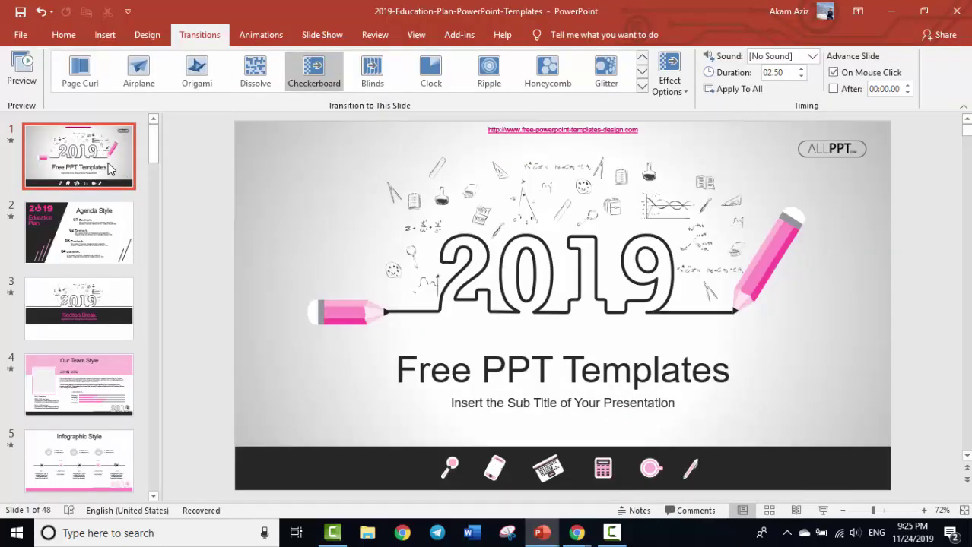
- Replace Checkerboard with the 01.00-second Clock transition on every slide
{"action": "left_click", "coordinate": [433, 79]}
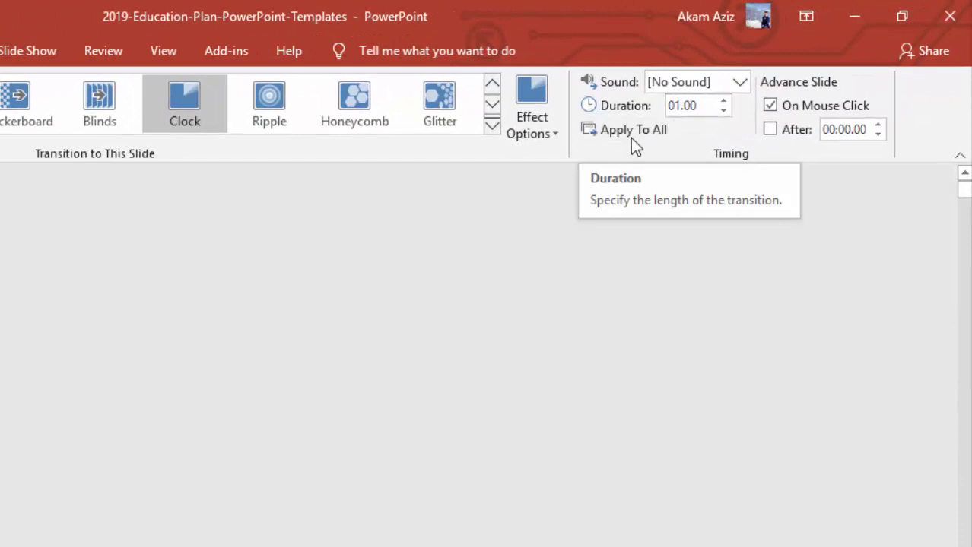
{"action": "left_click", "coordinate": [631, 135]}
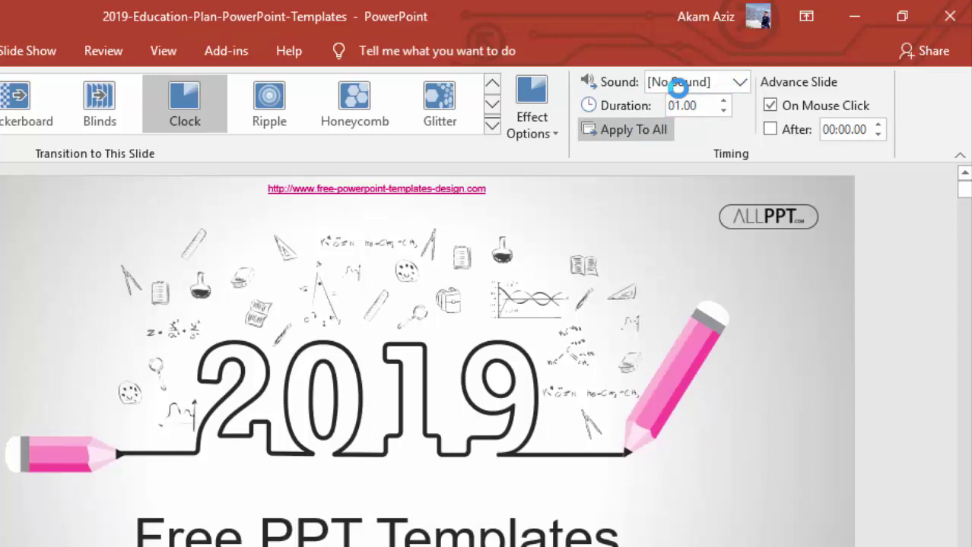
- Add the Camera transition sound to all slides and start a full-window preview
{"action": "left_click", "coordinate": [740, 82]}
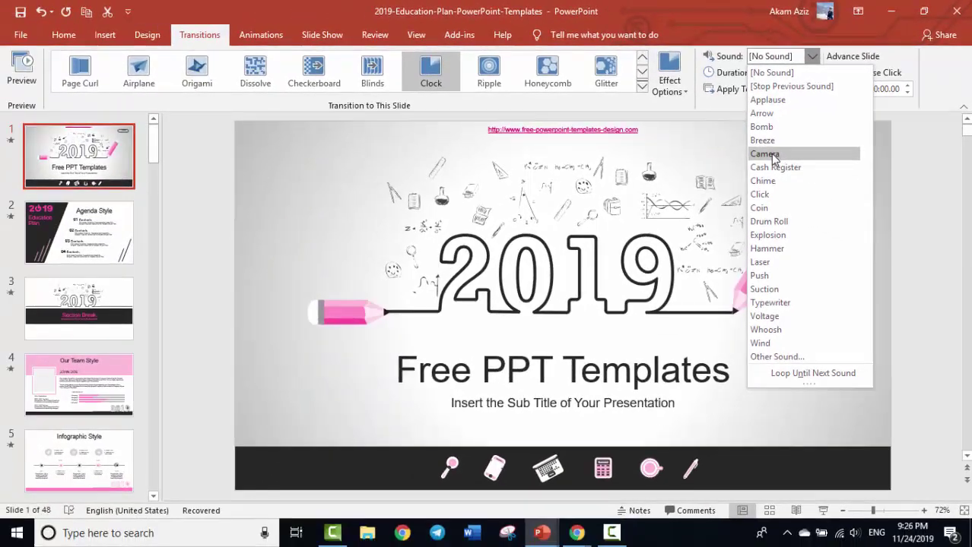
{"action": "left_click", "coordinate": [770, 149]}
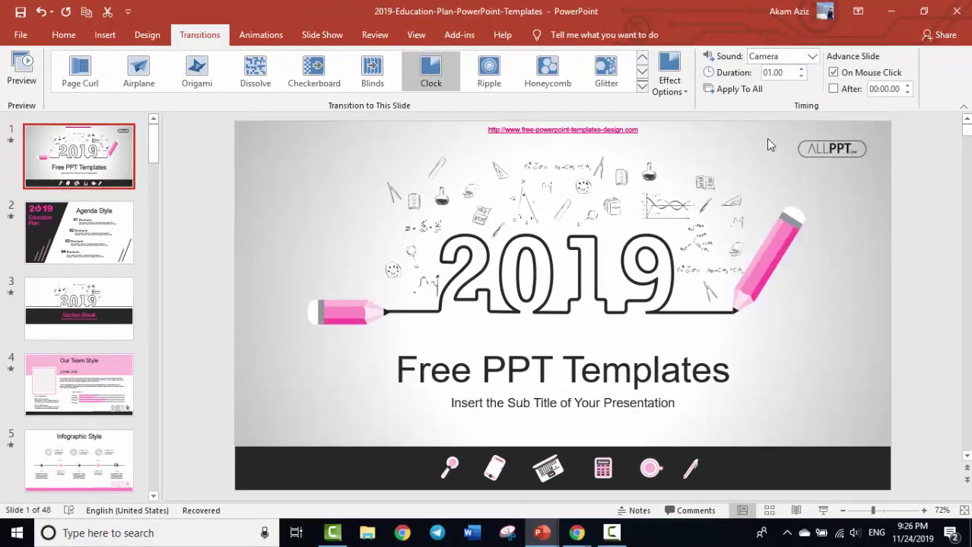
{"action": "left_click", "coordinate": [734, 89]}
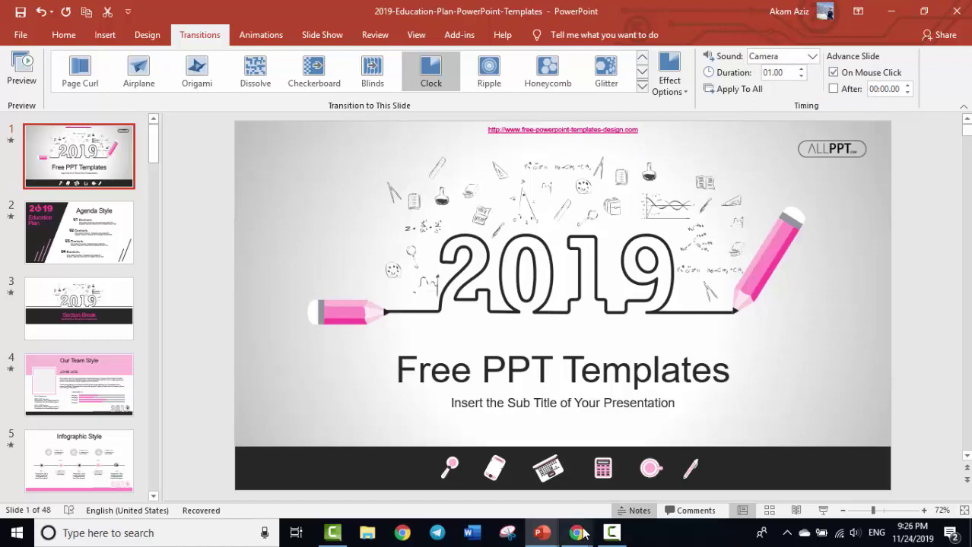
{"action": "left_click", "coordinate": [794, 513]}
- Advance the full-window preview from the Agenda Style slide to the Section Break slide
{"action": "left_click", "coordinate": [796, 494]}
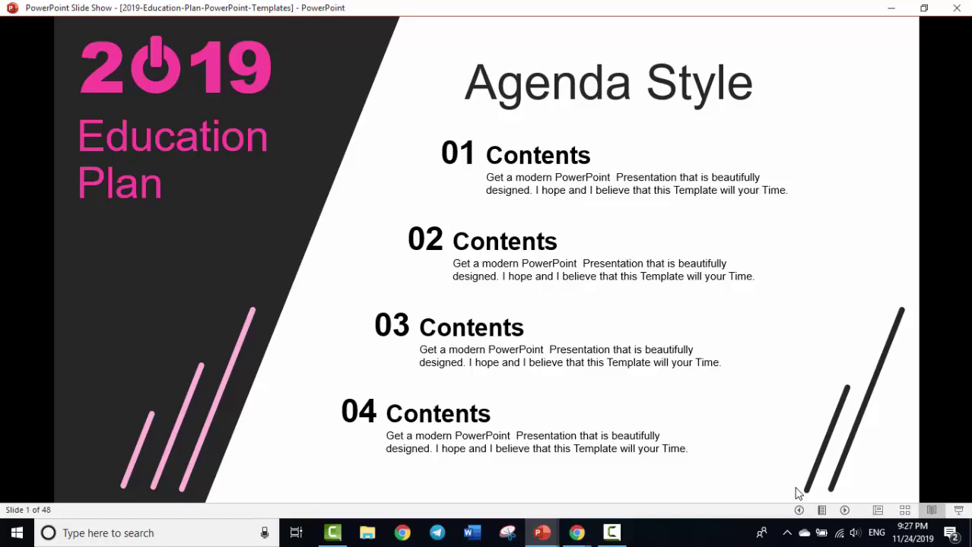
{"action": "left_click", "coordinate": [797, 494]}
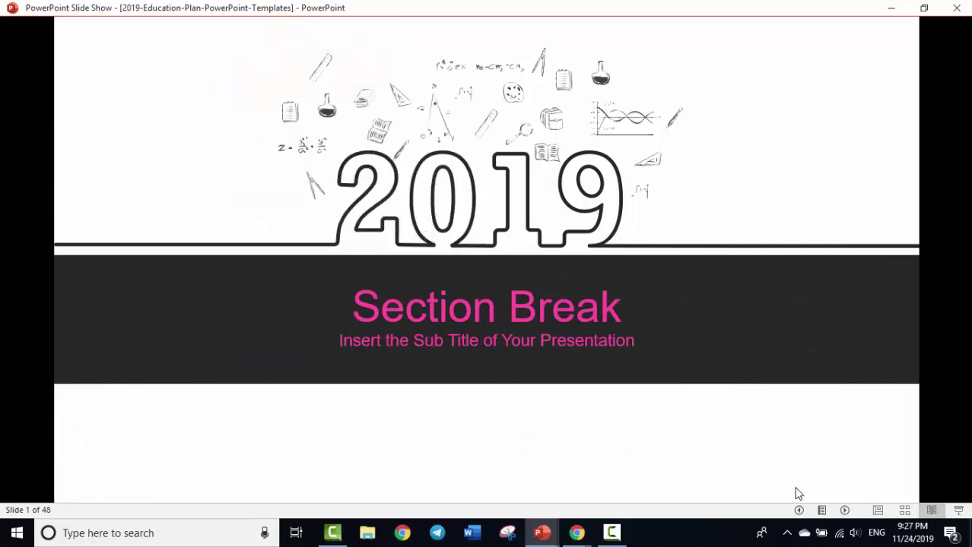